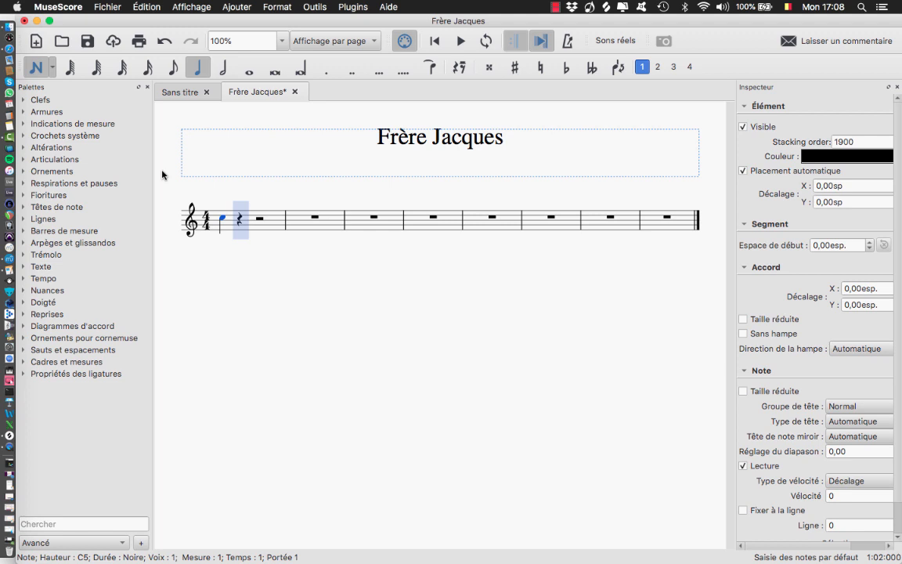
Lower the first C by an octave and complete measure 1 with the quarter notes D, E and C.
key("super+Down")
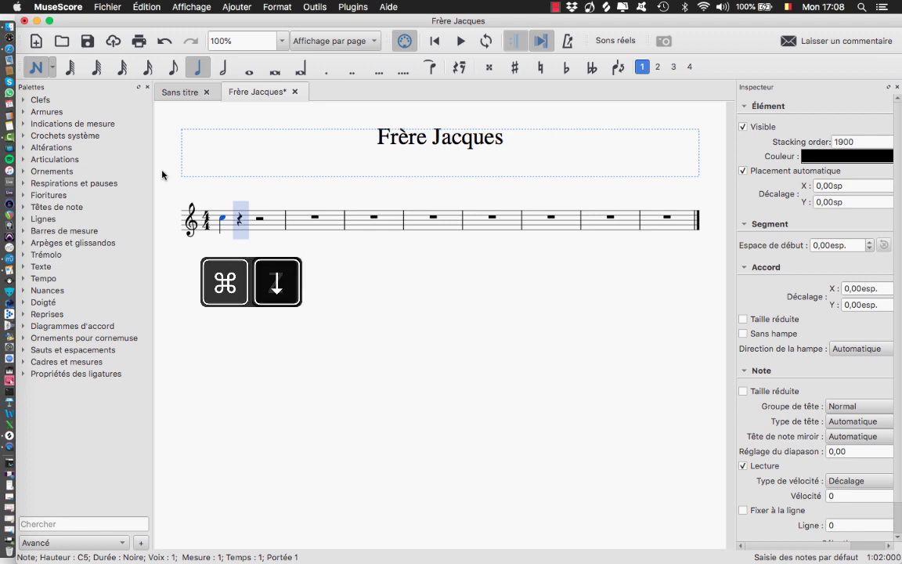
key("super+Down")
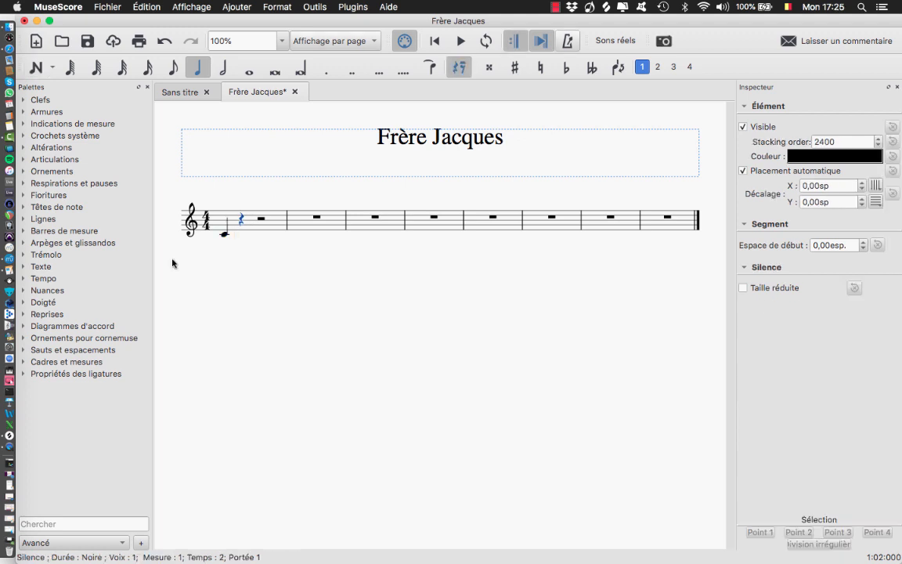
key("d")
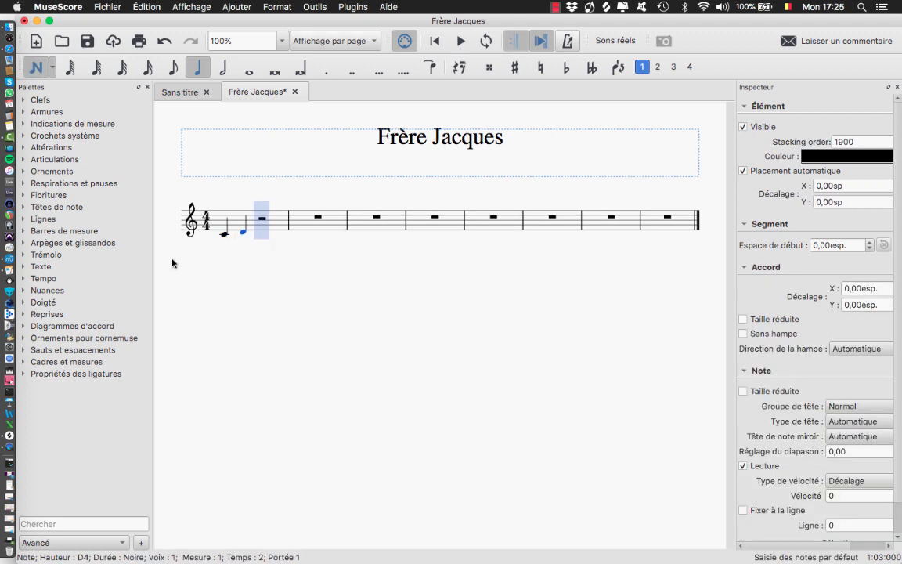
key("e")
key("c")
Fill measure 2 with the quarter notes C, D, E and C.
key("c")
key("d")
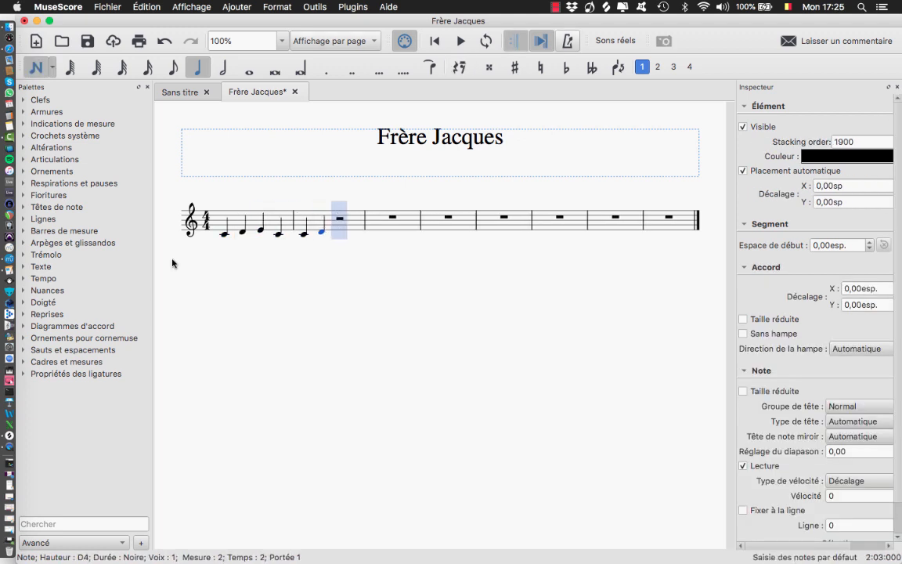
key("e")
key("c")
Fill measures 3 and 4 each with the quarter notes E and F followed by a half note G.
key("e")
key("f")
key("6")
key("g")
key("5")
key("e")
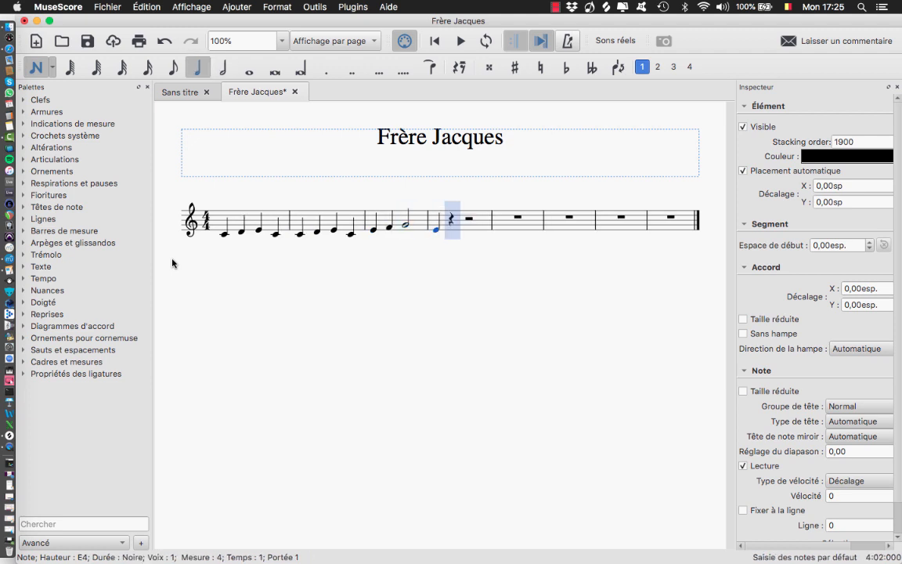
key("f")
key("6")
key("g")
Fill measure 5 with a dotted eighth G, sixteenth A, eighths G and F, and quarters E and C.
key("4")
key("period")
key("g")
key("3")
key("a")
key("4")
key("g")
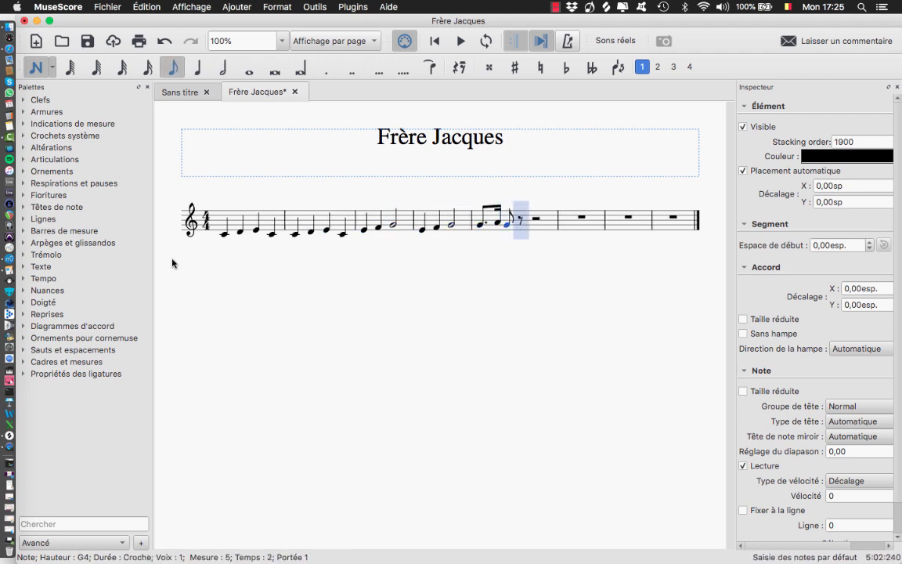
key("f")
key("5")
key("e")
key("c")
Repeat the same rhythm in measure 6: dotted eighth G, sixteenth A, eighths G and F, quarters E and C.
key("4")
key("period")
key("g")
key("ctrl+Up")
key("3")
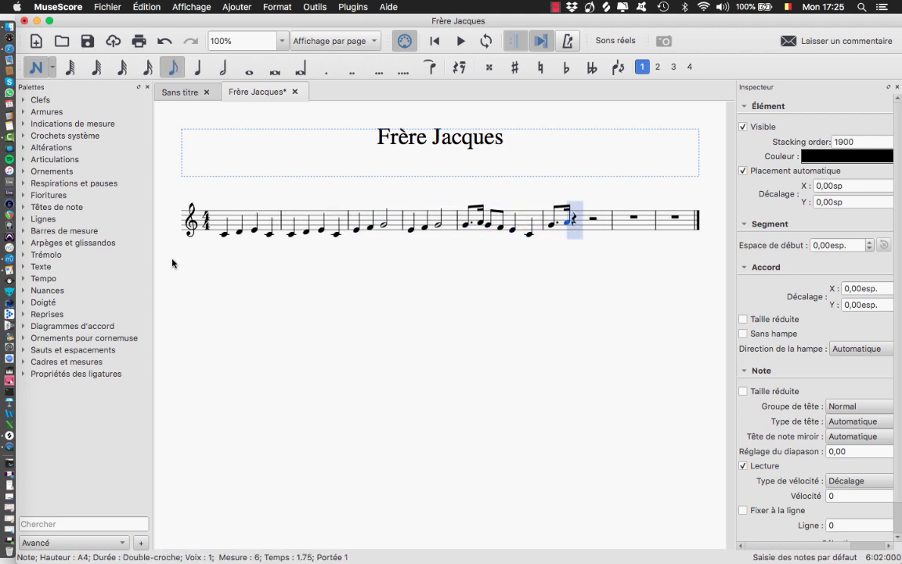
key("a")
key("4")
key("g")
key("f")
key("5")
key("e")
key("c")
Fill measures 7 and 8 each with a quarter C, a quarter low G and a half note C, ending note entry.
key("c")
key("g")
key("6")
key("c")
key("5")
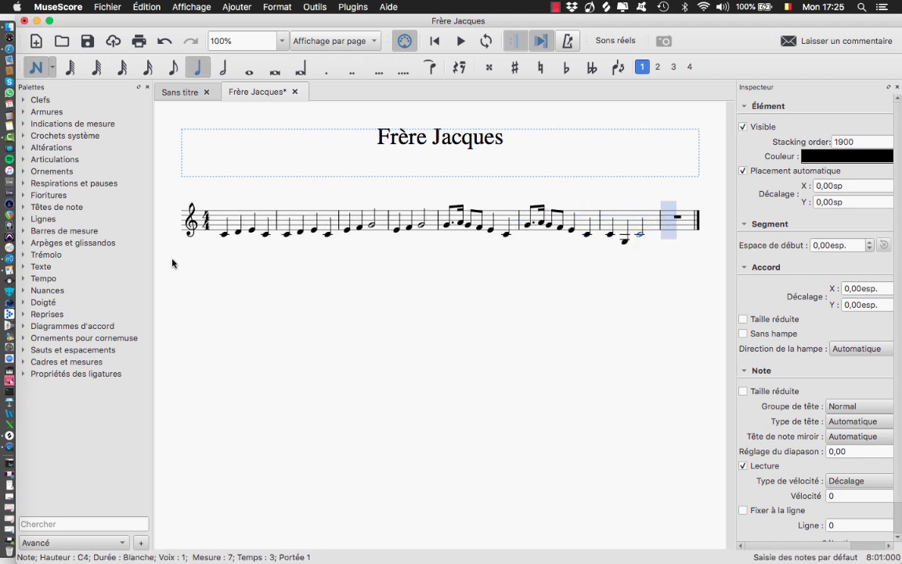
key("c")
key("g")
key("6")
key("c")
key("Escape")
Play back the melody from its first note.
left_click(225, 233)
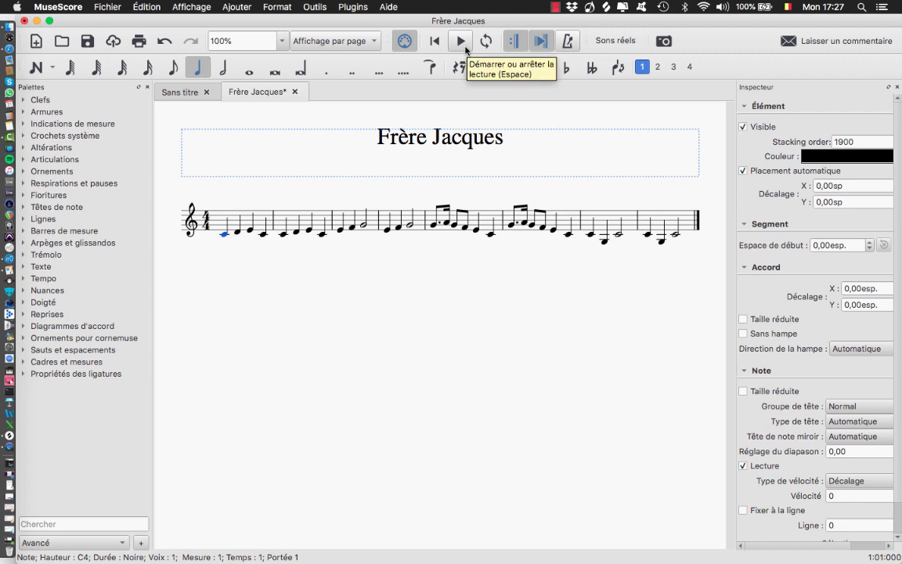
left_click(461, 41)
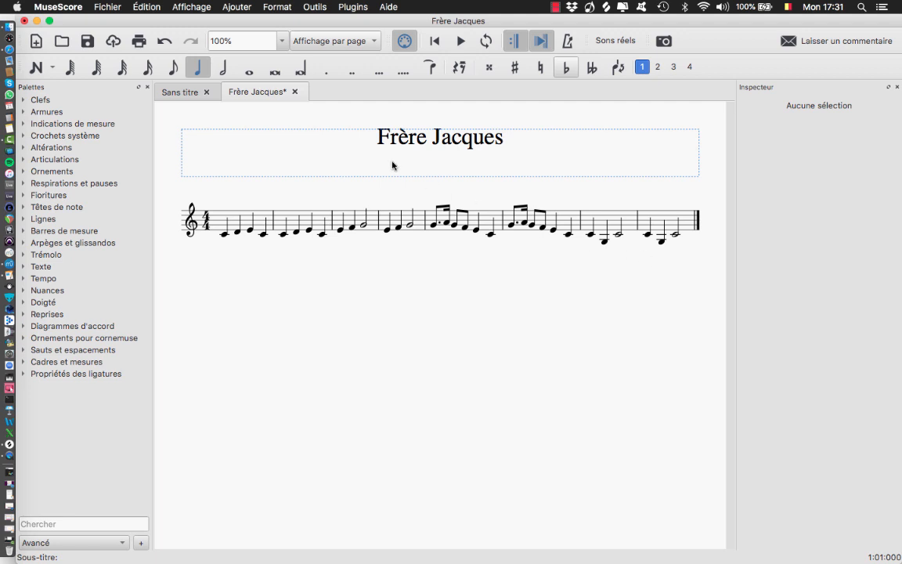
Add the subtitle "Tuto n°1 - MuseScore" below the score's title.
left_click(230, 7)
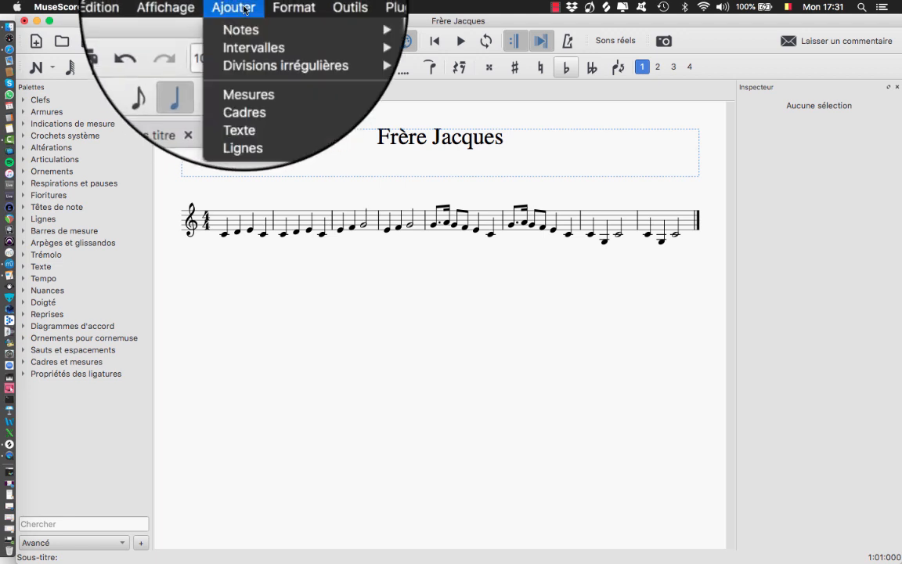
mouse_move(266, 90)
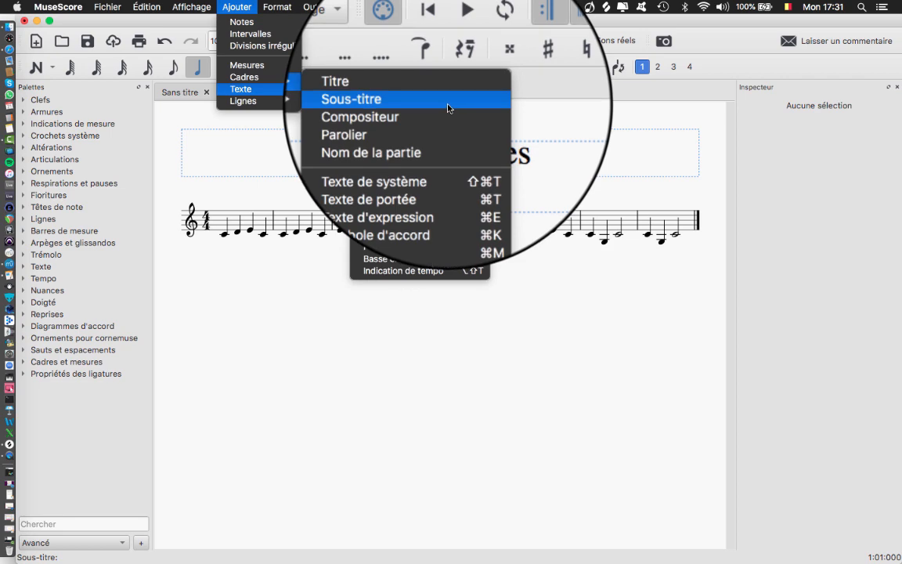
left_click(448, 100)
type("Tuto n°1 - MuseS")
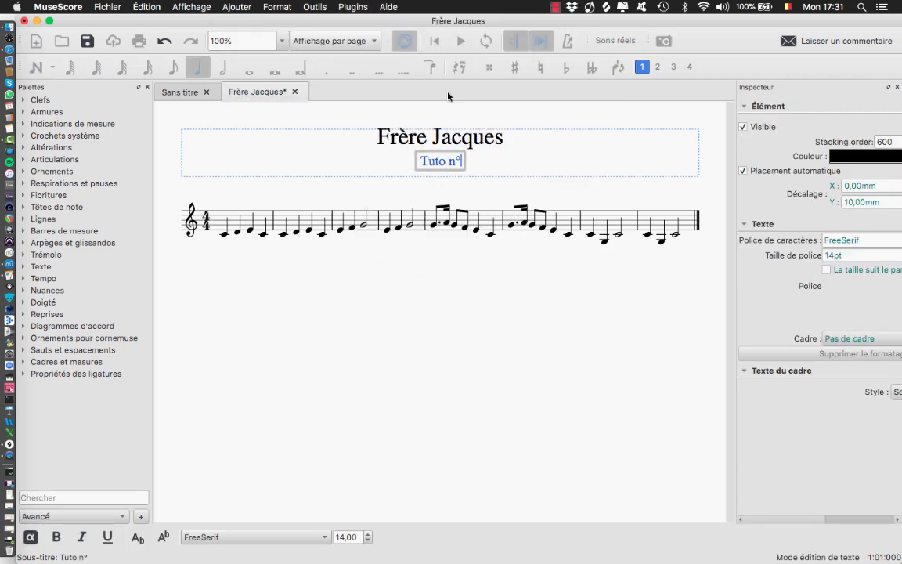
type("core")
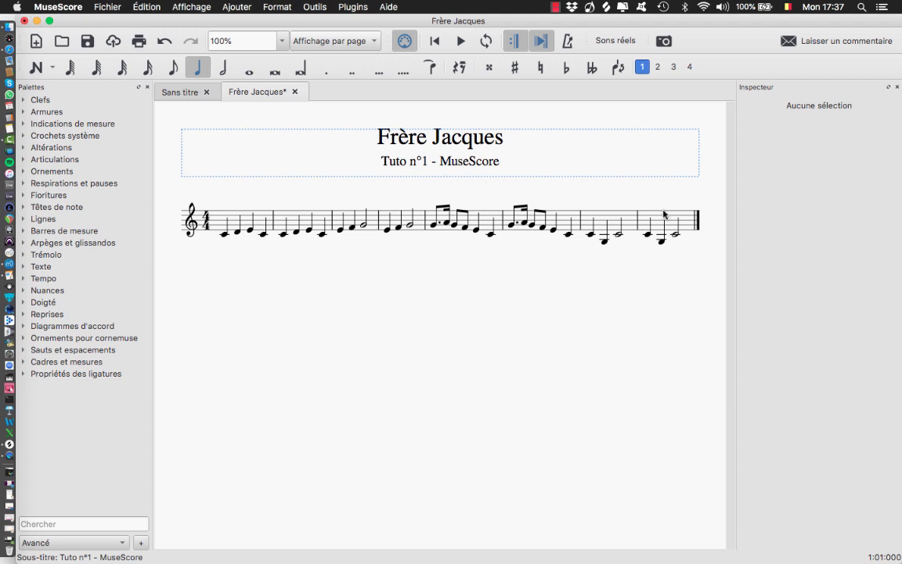
Append several empty measures one at a time at the end of the score.
left_click(613, 220)
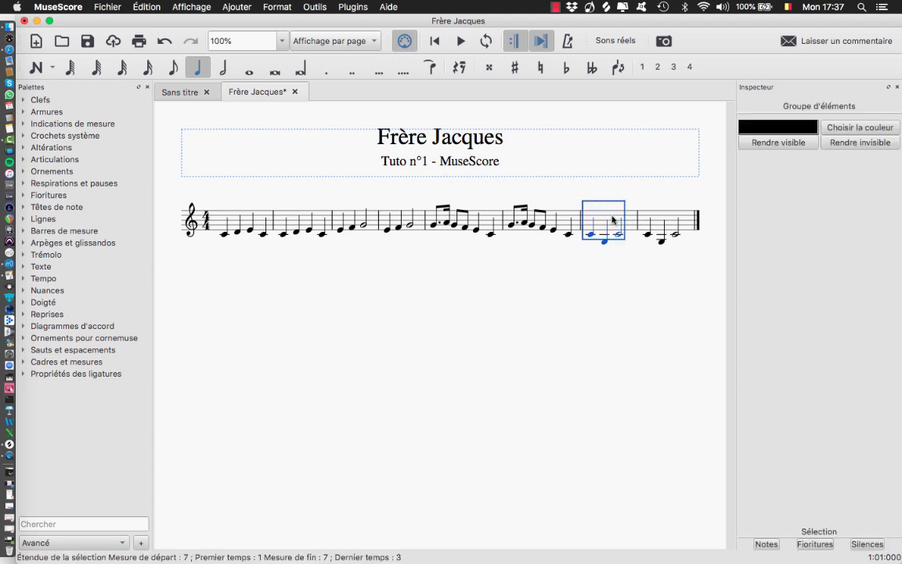
key("super+b")
key("super+b")
key("super+b")
key("super+b")
key("super+b")
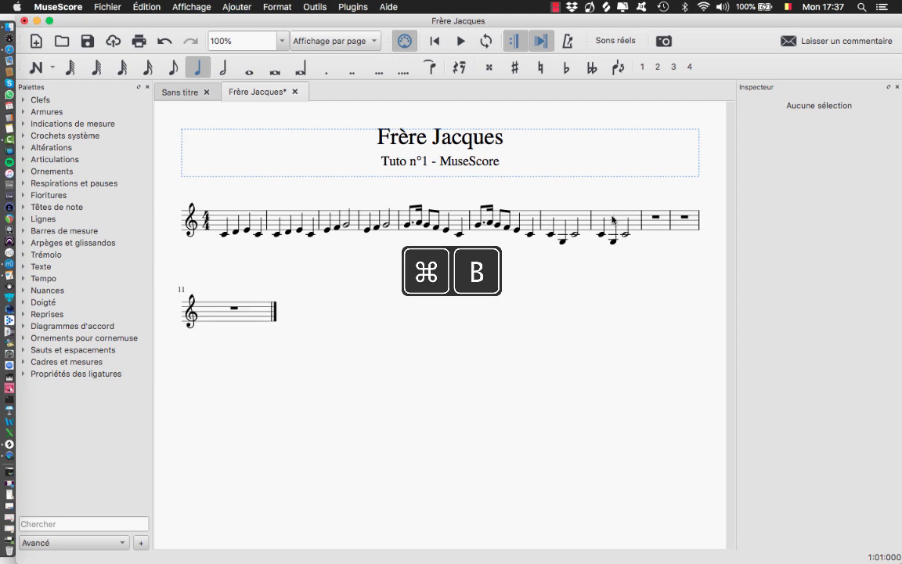
key("super+b")
key("super+b")
key("super+b")
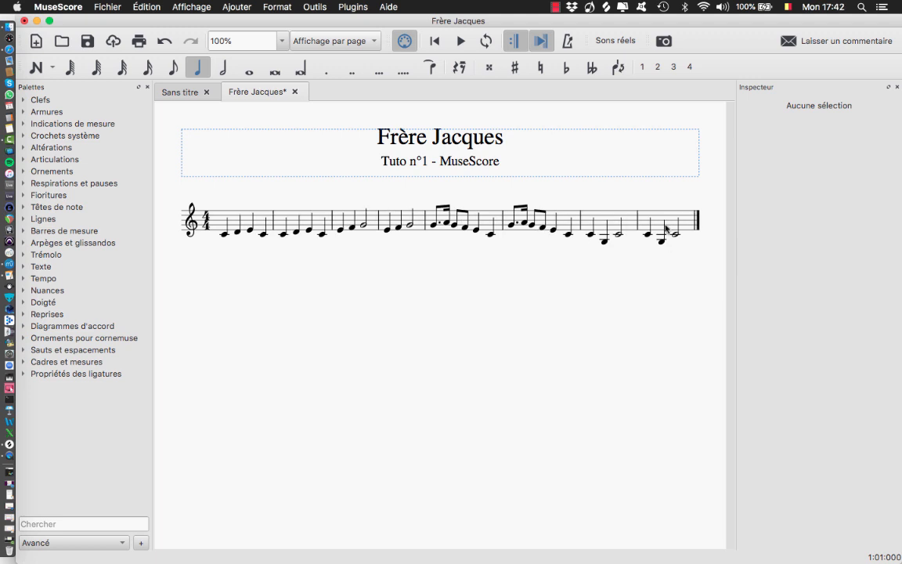
Append 8 empty measures in a single operation at the end of the score.
left_click(652, 210)
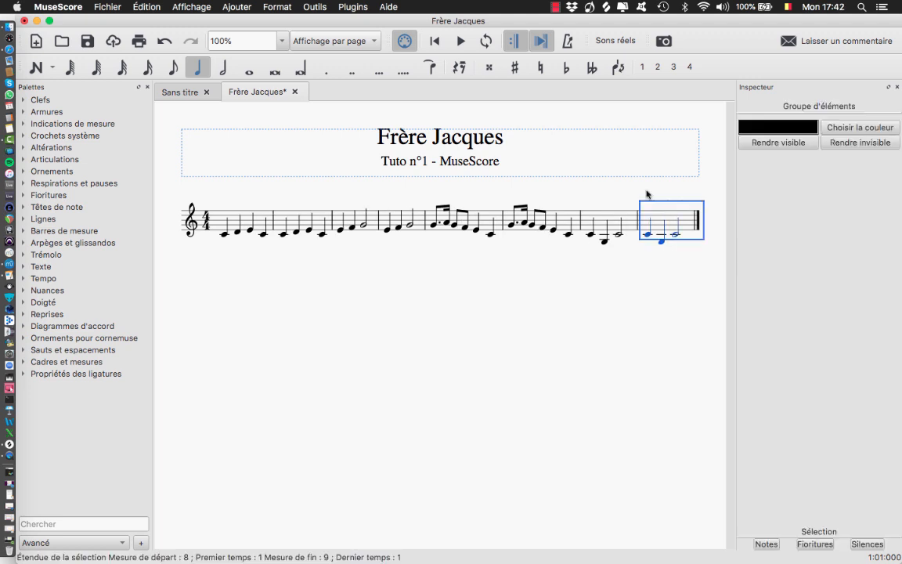
left_click(236, 6)
mouse_move(241, 67)
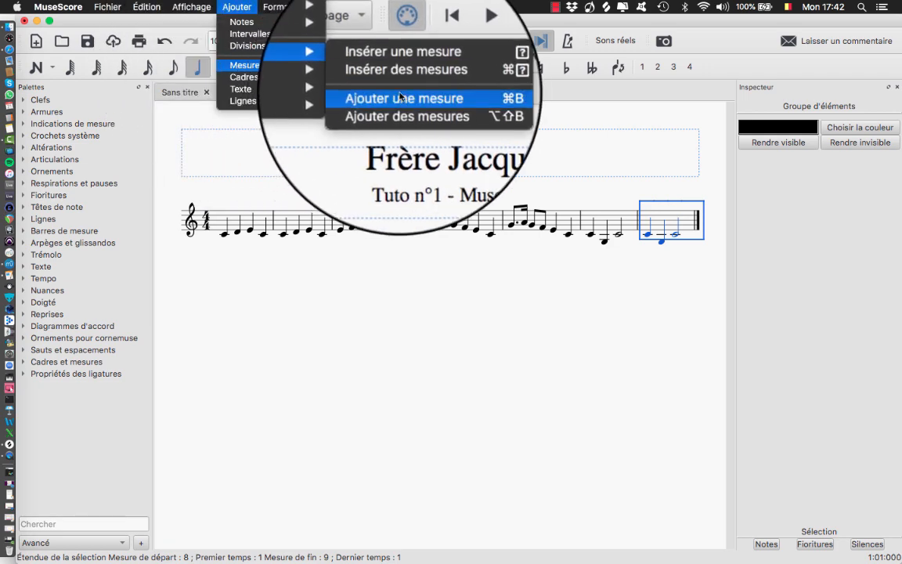
left_click(403, 109)
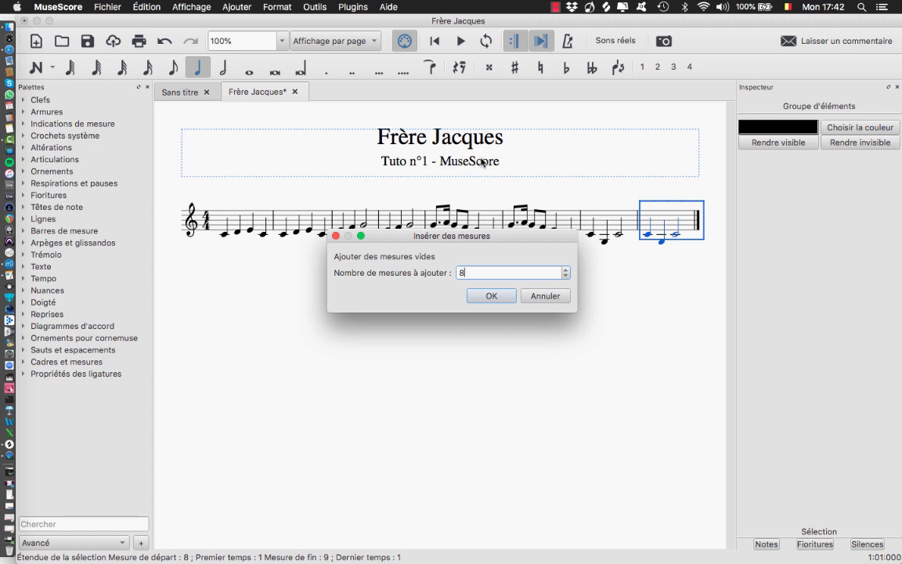
key("Return")
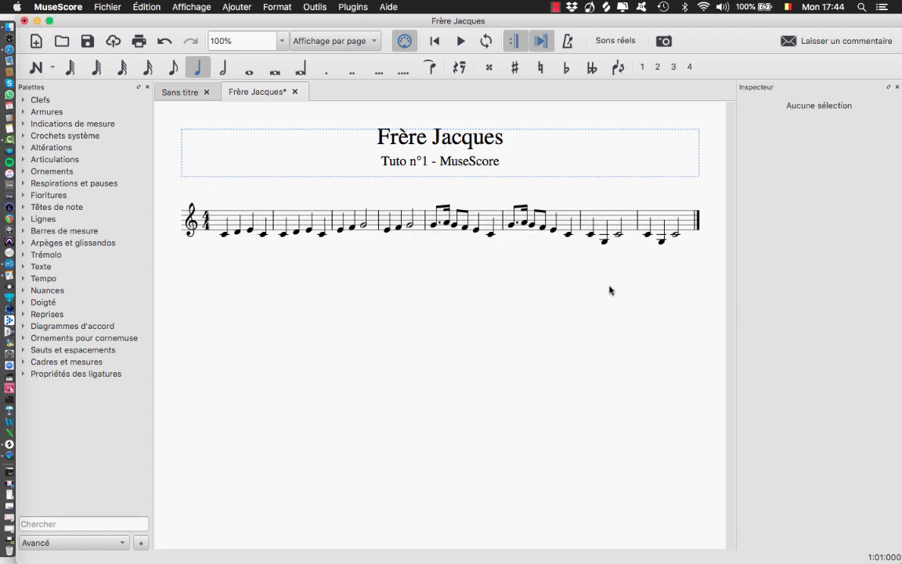
Insert 12 empty measures in a single operation before measure 5.
left_click(472, 218)
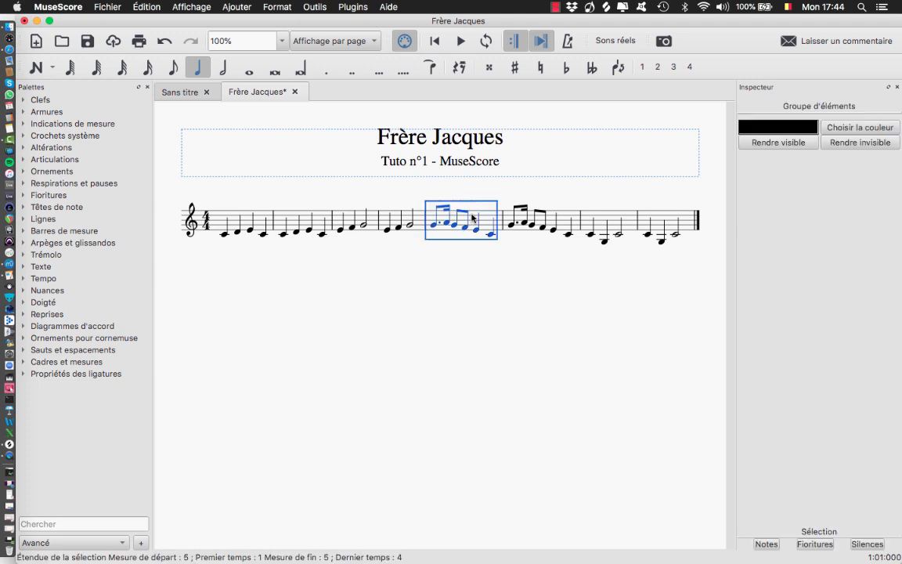
left_click(236, 7)
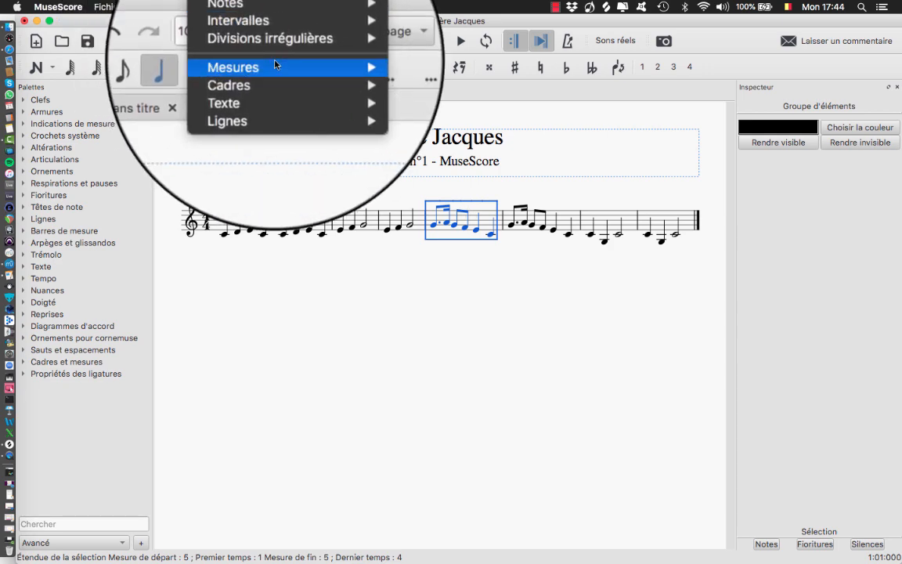
mouse_move(275, 65)
left_click(461, 81)
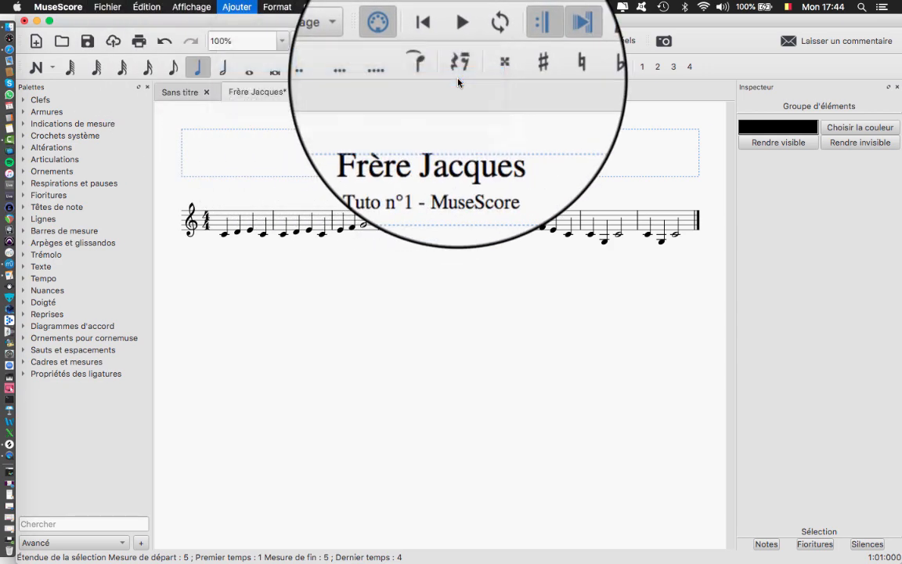
type("12")
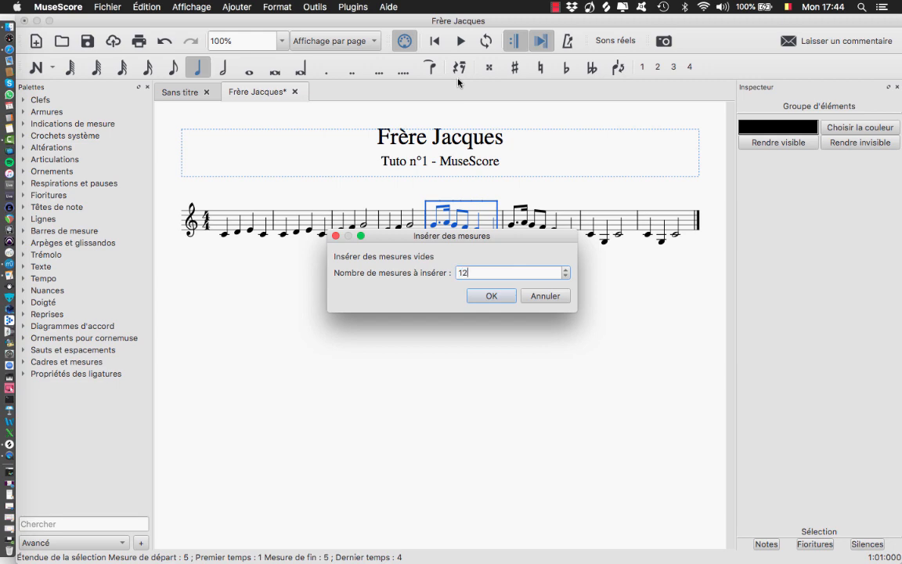
key("Return")
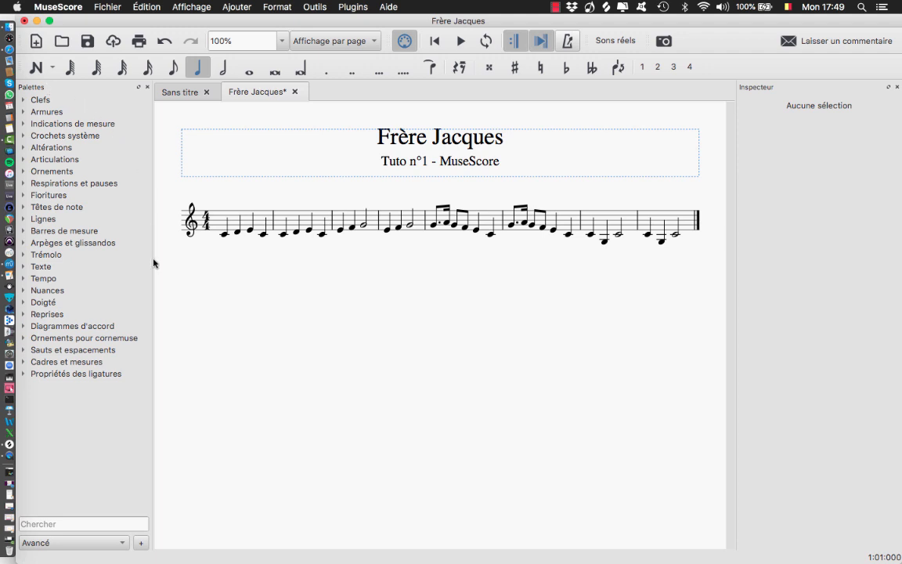
Add a system break after measure 4 so that measure 5 starts a new line.
left_click(113, 351)
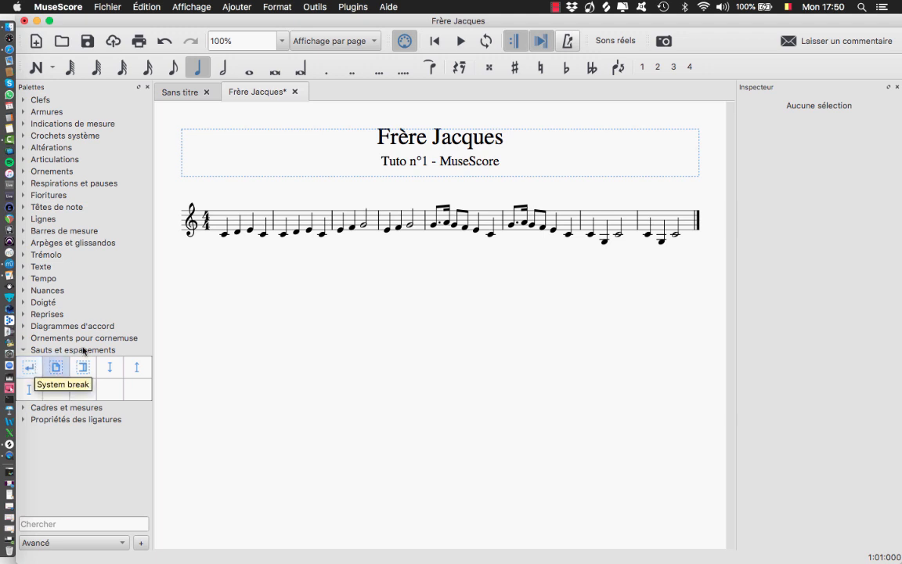
left_click(382, 207)
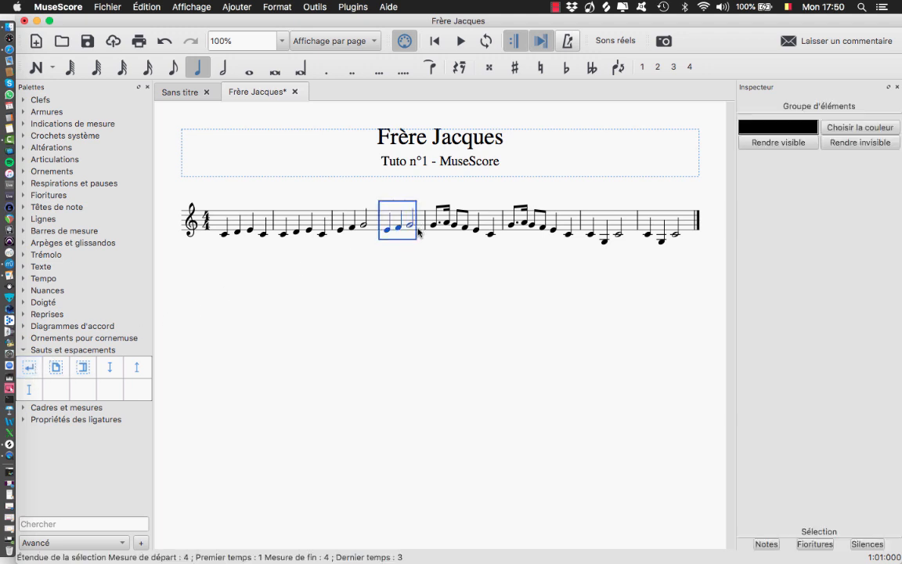
double_click(29, 367)
left_click(550, 248)
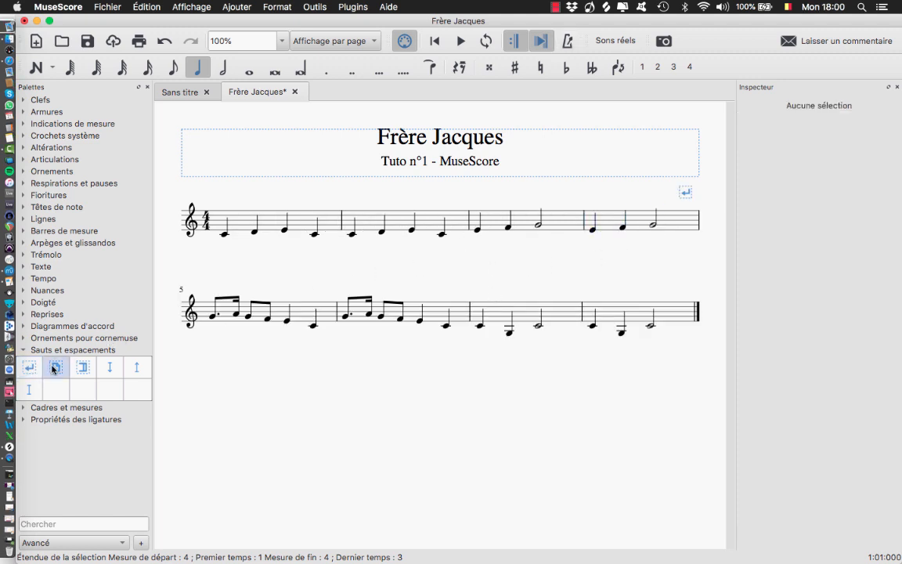
Add a page break after measure 6 and look at the following page.
left_click_drag(55, 368, 452, 317)
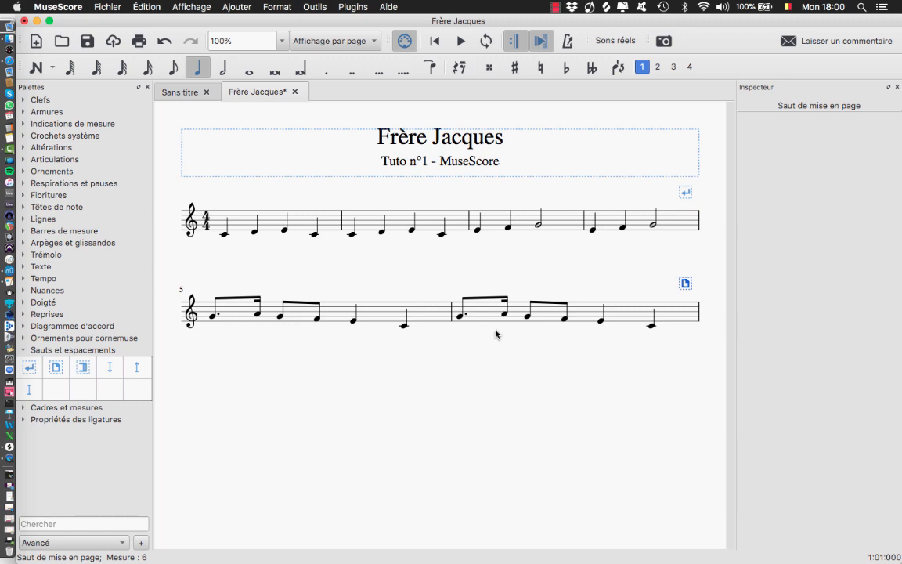
scroll(527, 363, "right", 2)
scroll(544, 368, "right", 3)
scroll(544, 369, "left", 4)
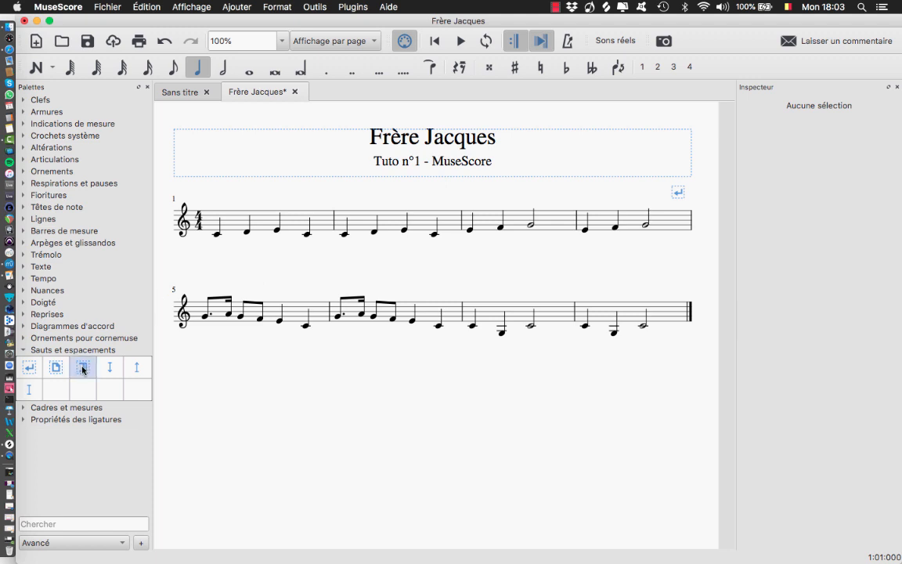
Add a section break after measure 6, and delete it again.
left_click_drag(82, 368, 427, 321)
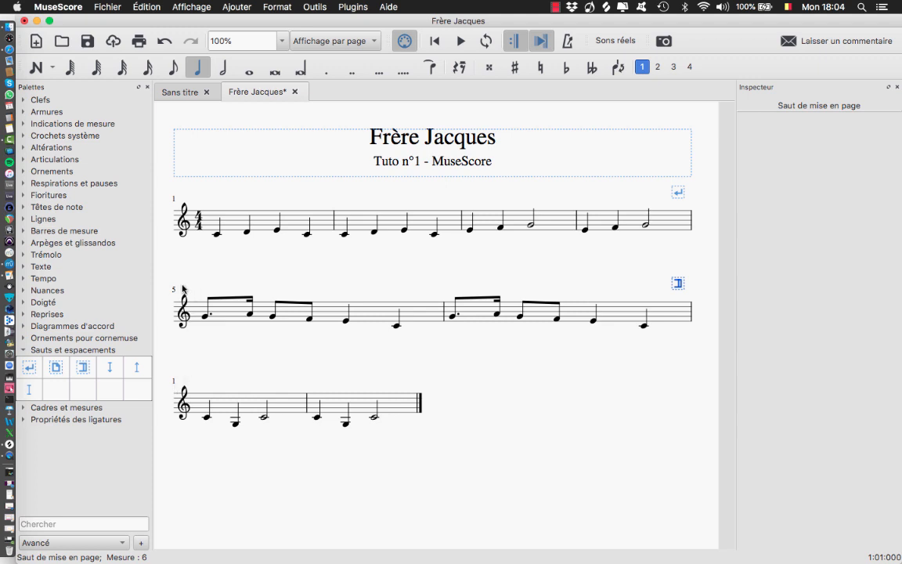
key("Delete")
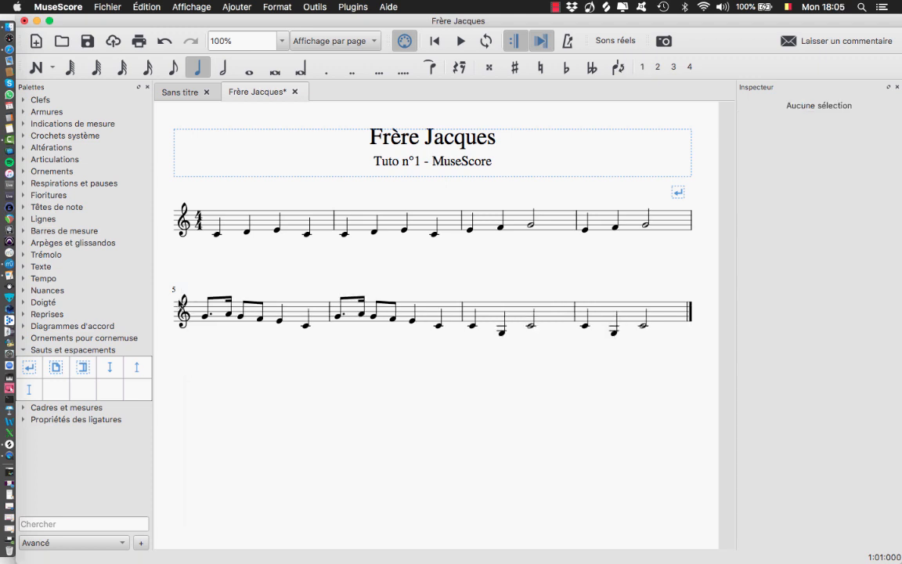
Place a downward staff spacer about 6.26 spaces high below measure 1.
left_click_drag(110, 366, 181, 268)
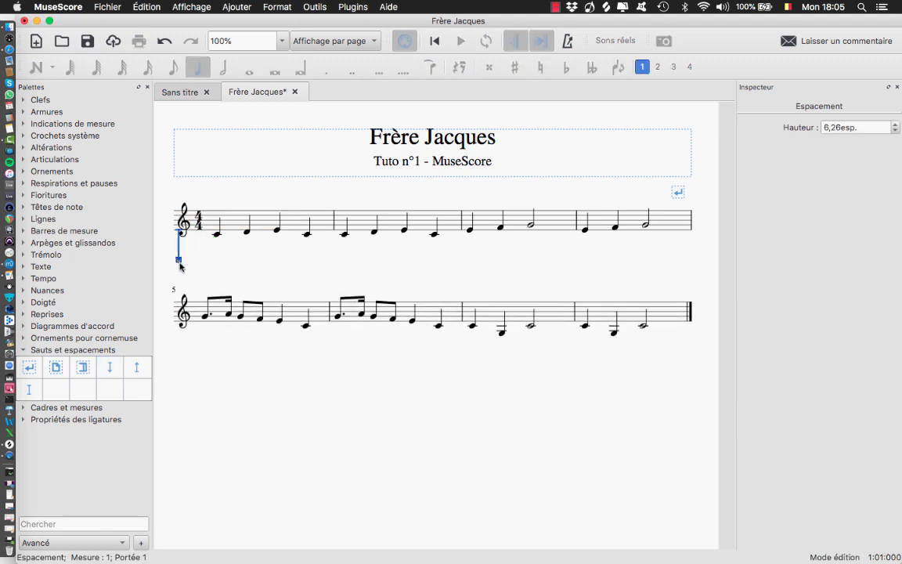
left_click(201, 268)
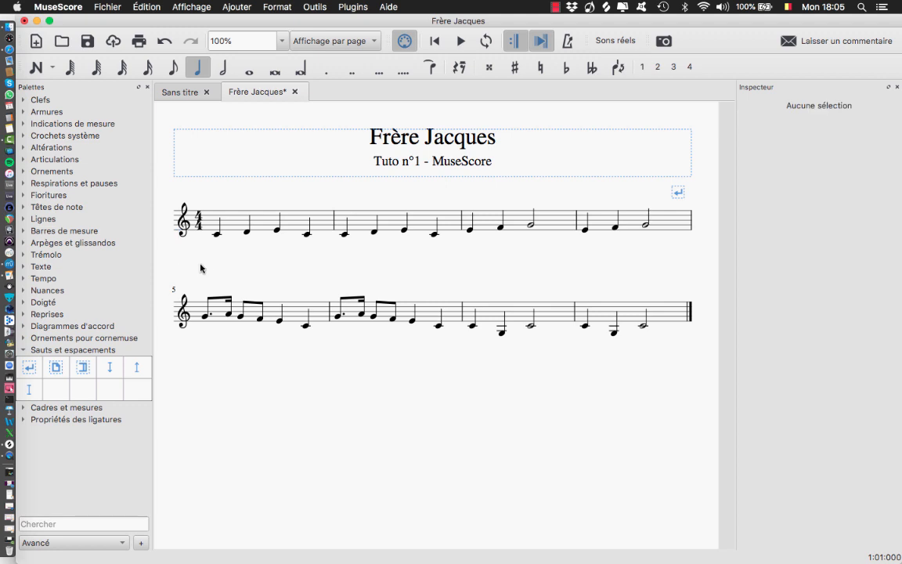
Place a fixed staff spacer below measure 1 and adjust its height by eye.
left_click_drag(29, 389, 219, 232)
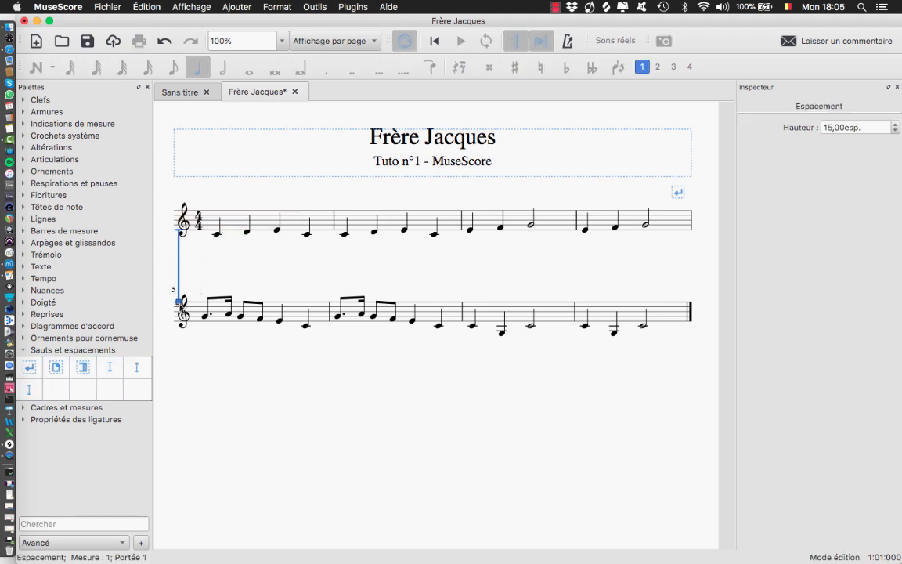
mouse_move(179, 300)
left_mouse_down()
mouse_move(179, 413)
mouse_move(178, 212)
mouse_move(179, 295)
left_mouse_up()
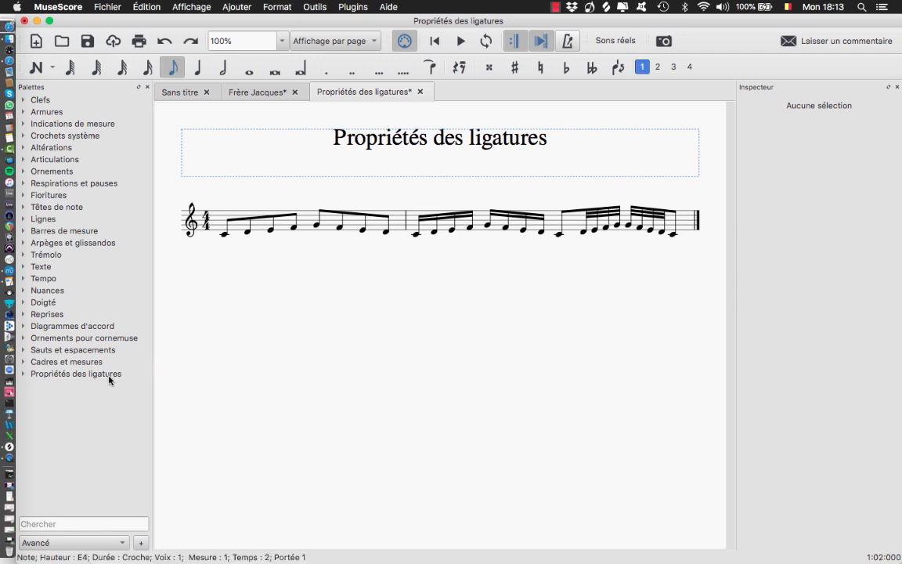
Open the beam properties palette and start a new beam at the third eighth note (E4) of measure 1.
left_click(108, 374)
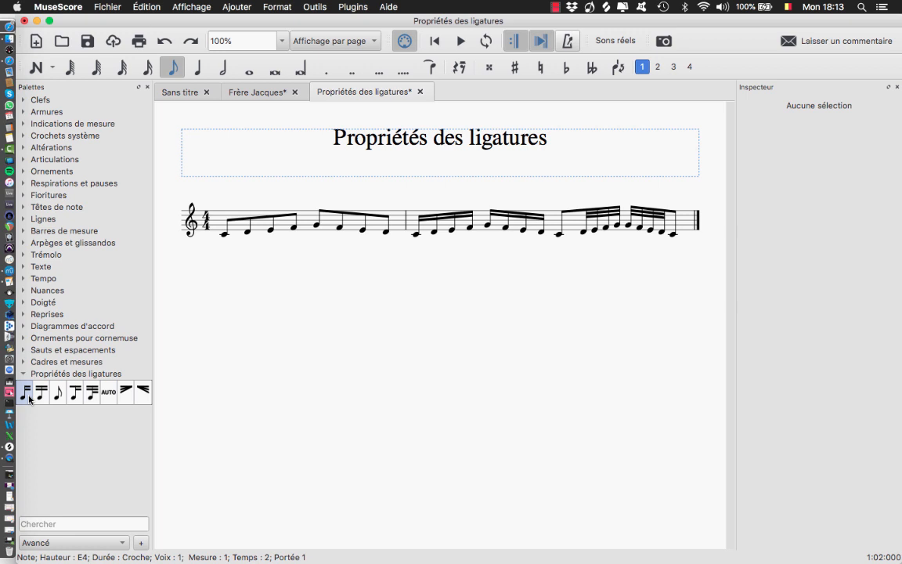
left_click(271, 229)
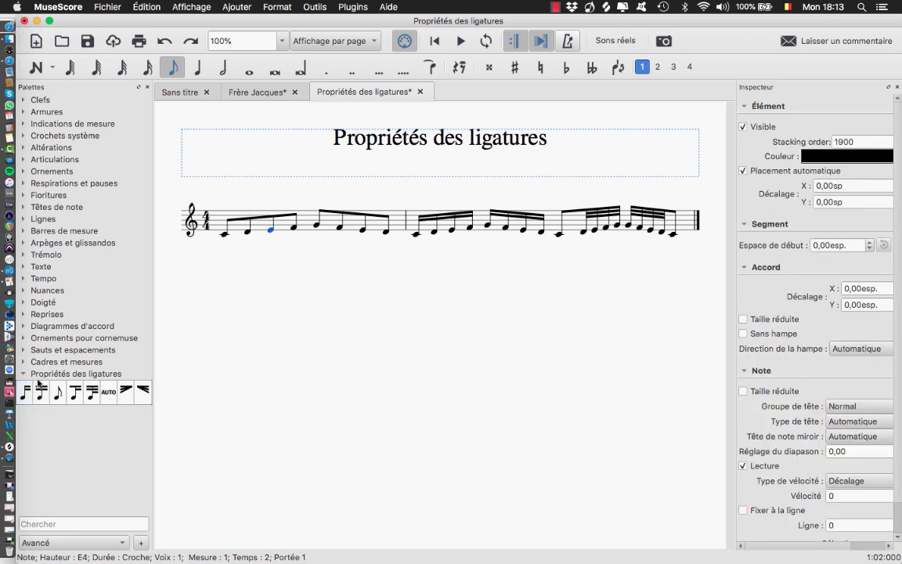
double_click(31, 390)
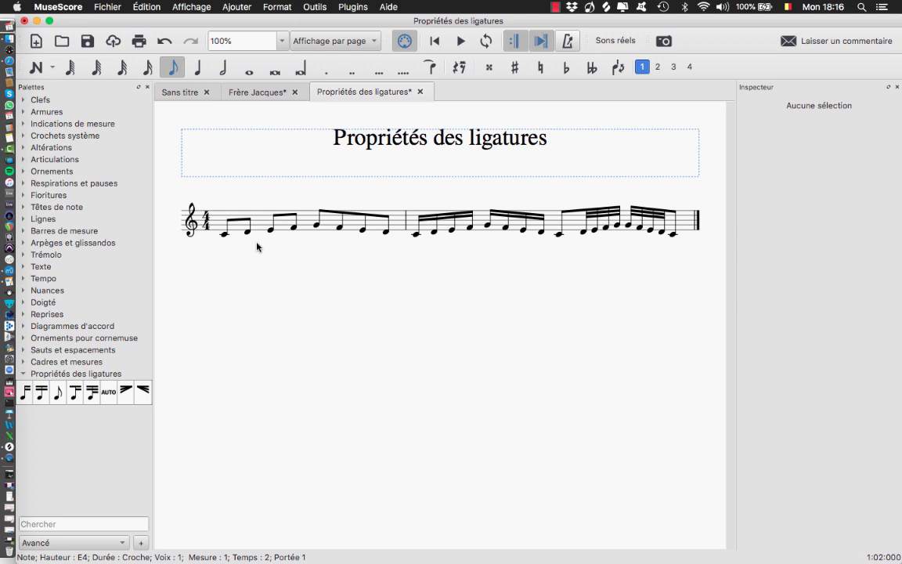
Apply the middle-of-beam property to the E4 in measure 1, and replace it with no beam.
left_click(270, 232)
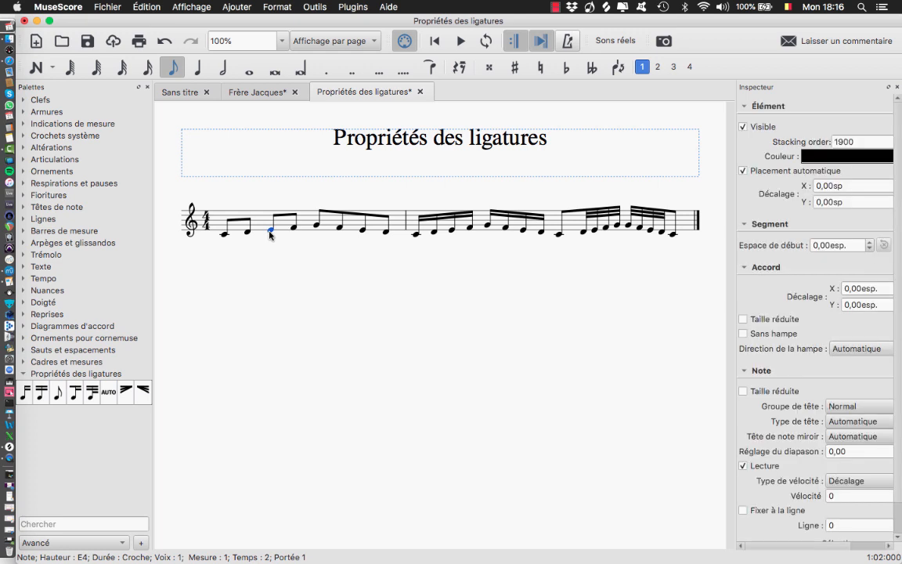
left_click(42, 400)
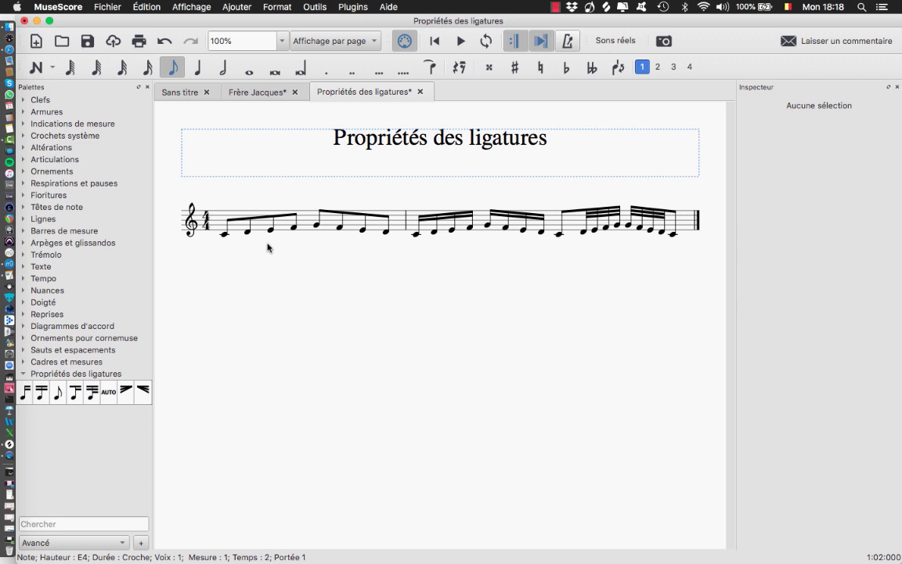
left_click(270, 229)
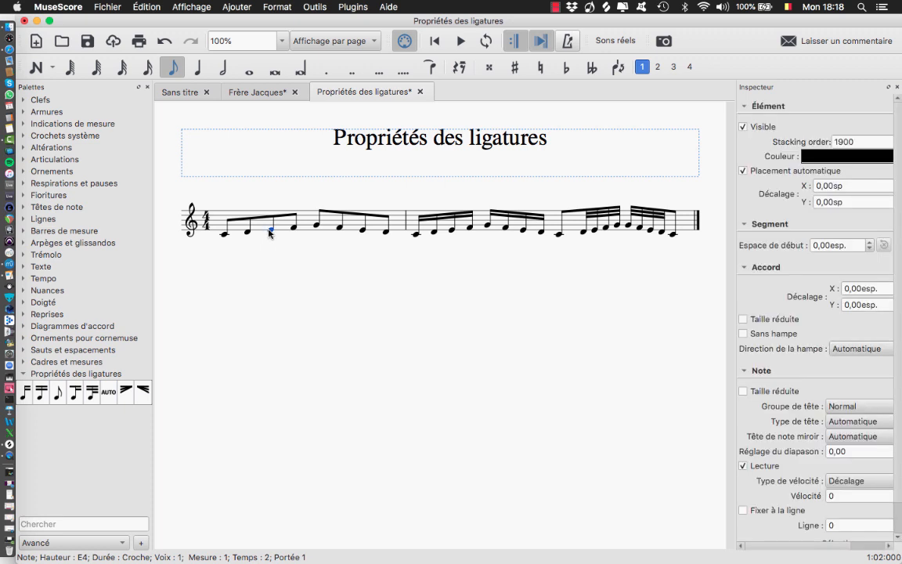
left_click(58, 394)
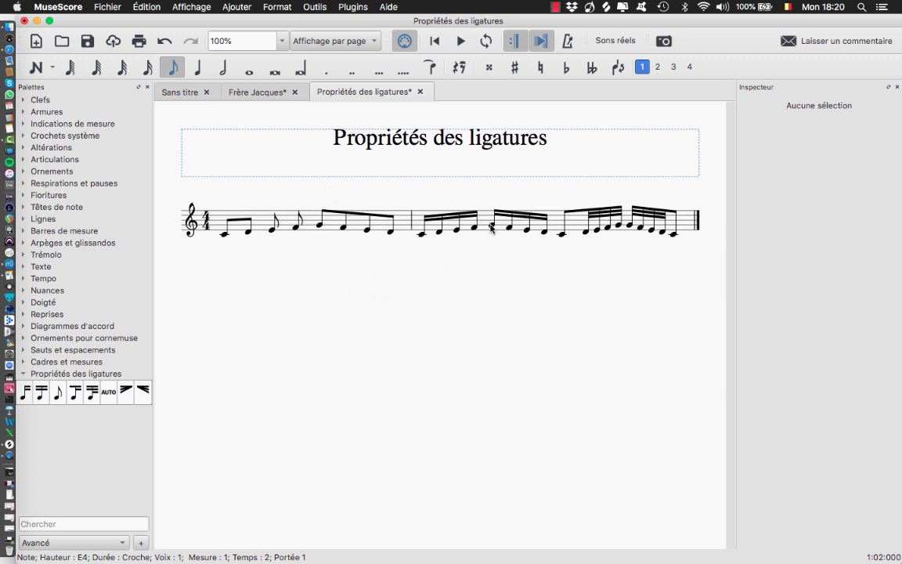
Apply the sixteenth sub-beam property to the G4 starting beat 2 of measure 2 and the thirty-second one to the G4 starting beat 4.
left_click(491, 226)
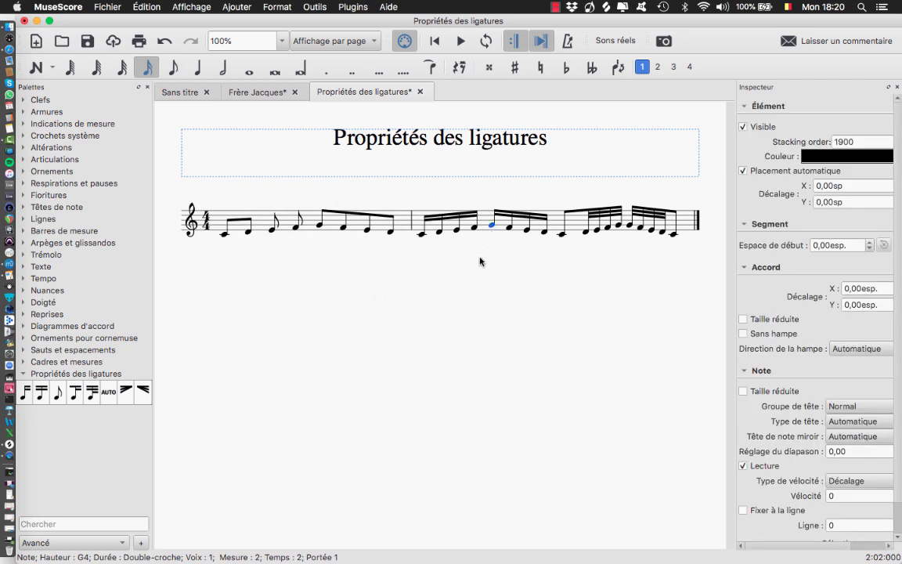
left_click(75, 392)
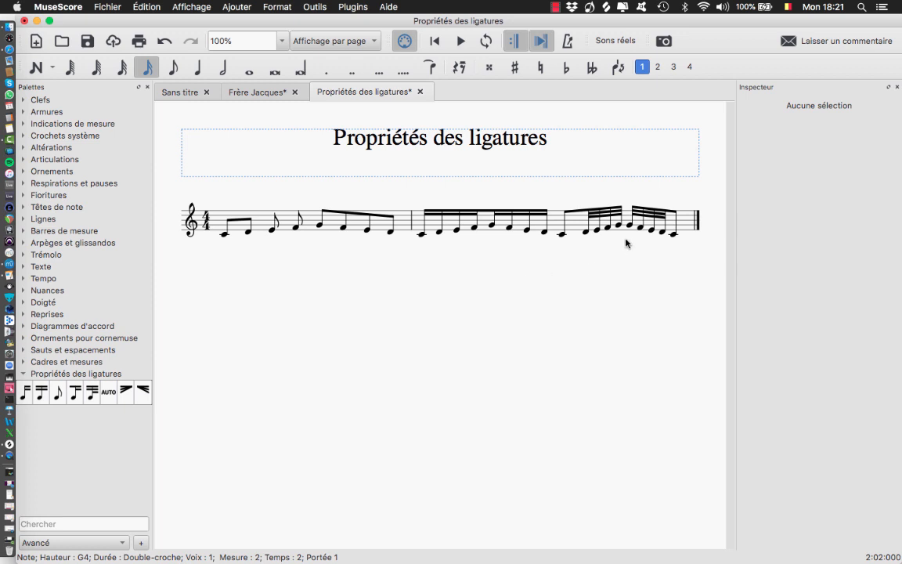
left_click(629, 224)
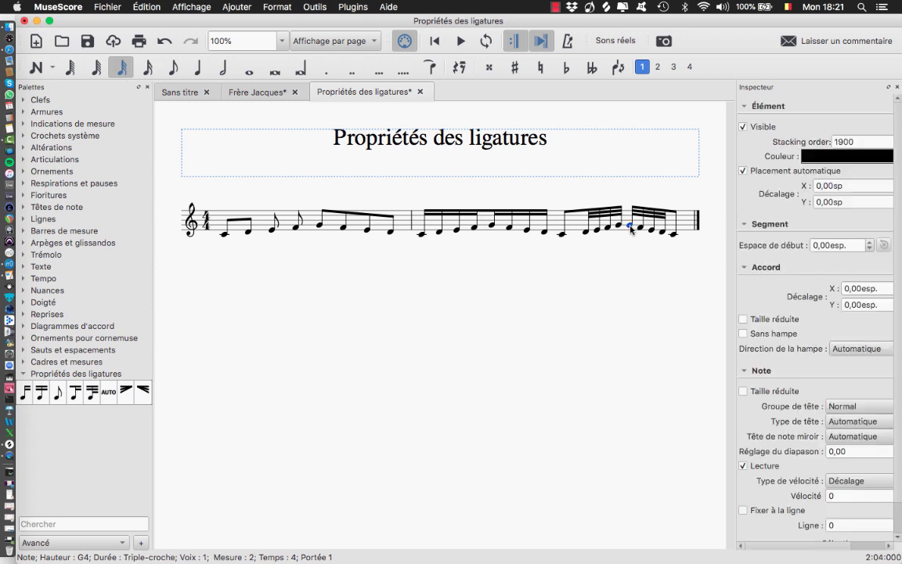
left_click(93, 397)
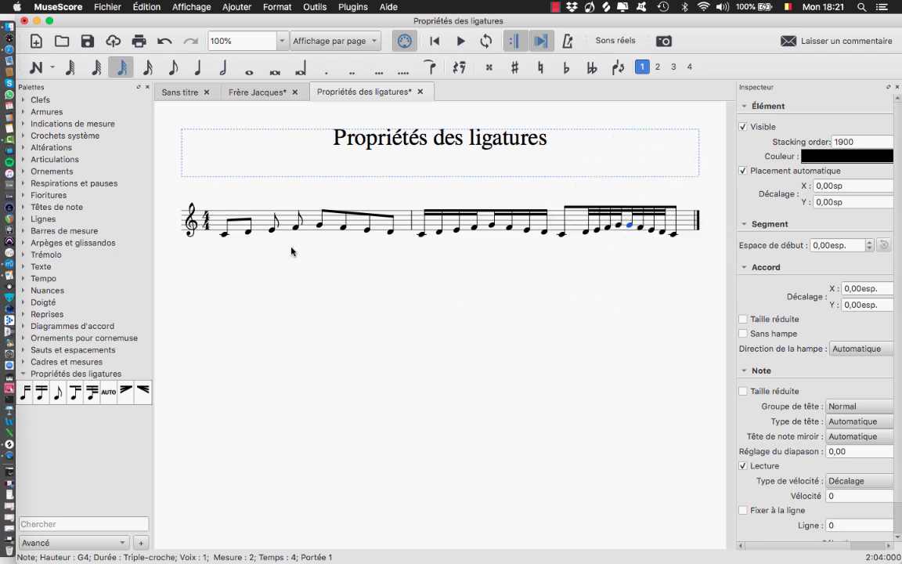
Reset the beaming of the unbeamed E4 in measure 1 to automatic.
left_click(272, 230)
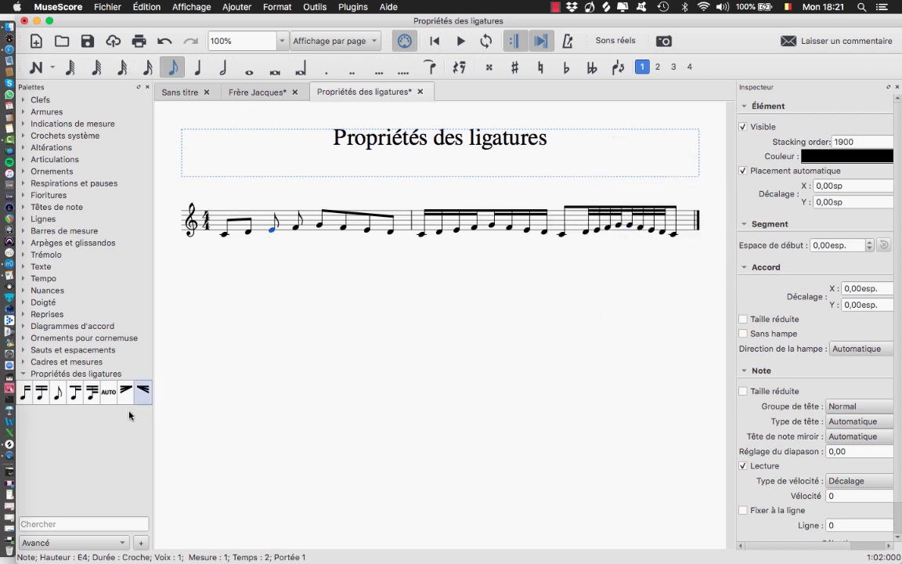
left_click(106, 399)
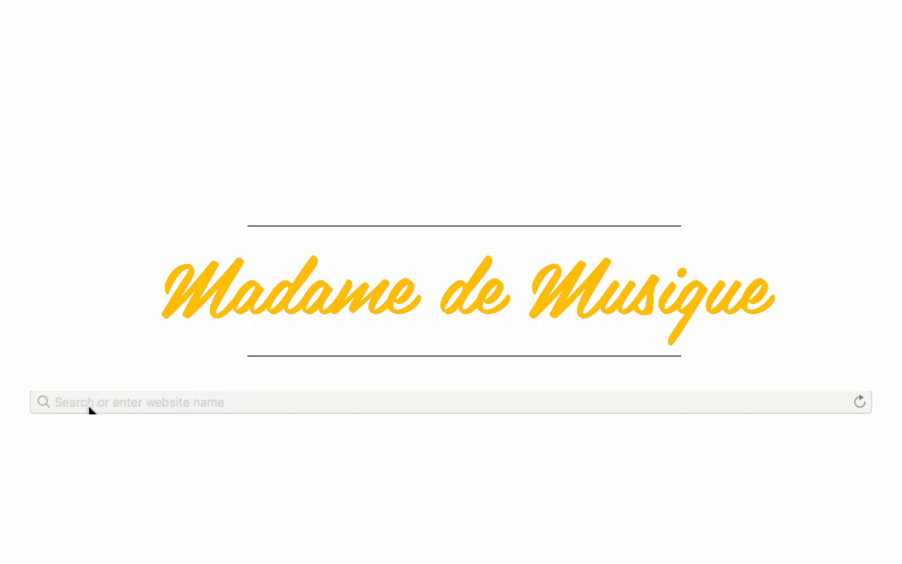
left_click(78, 403)
type("www.")
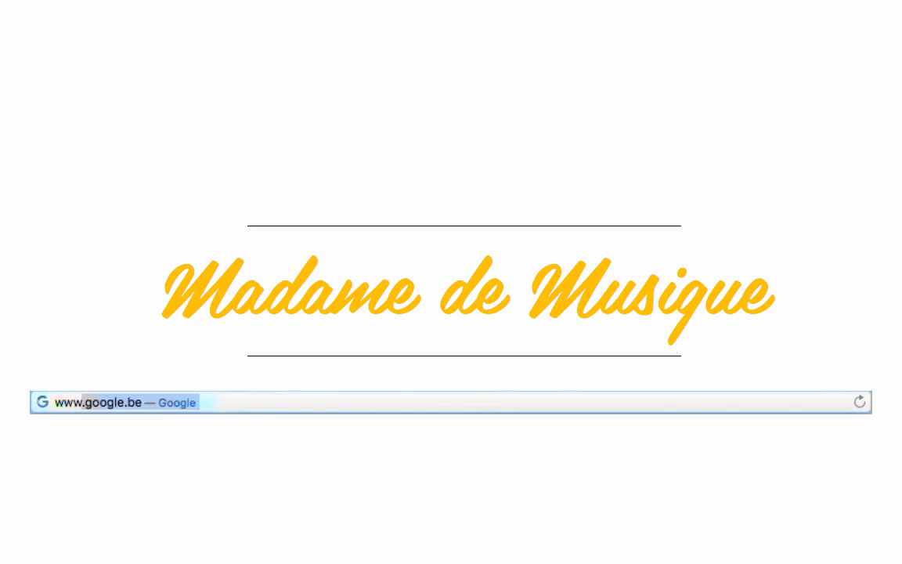
type("madamedemusique.com")
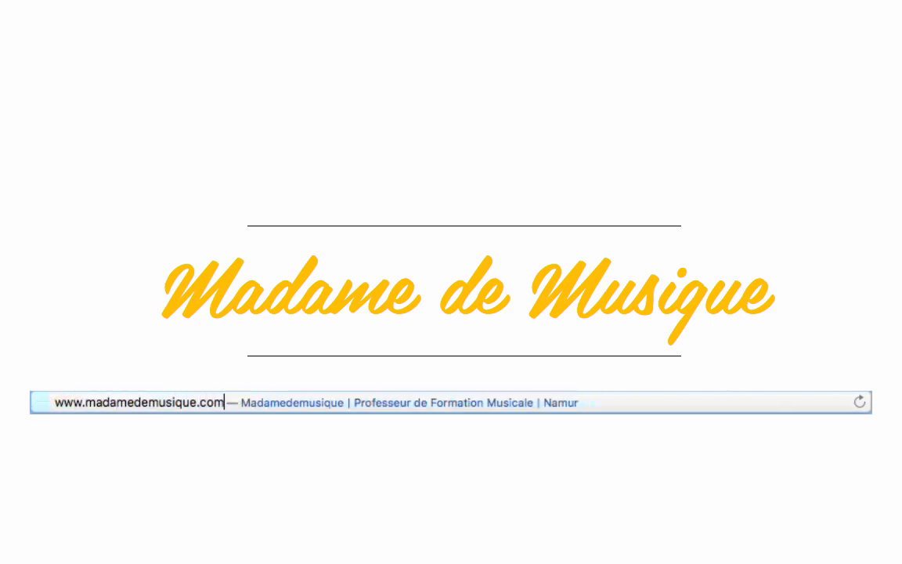